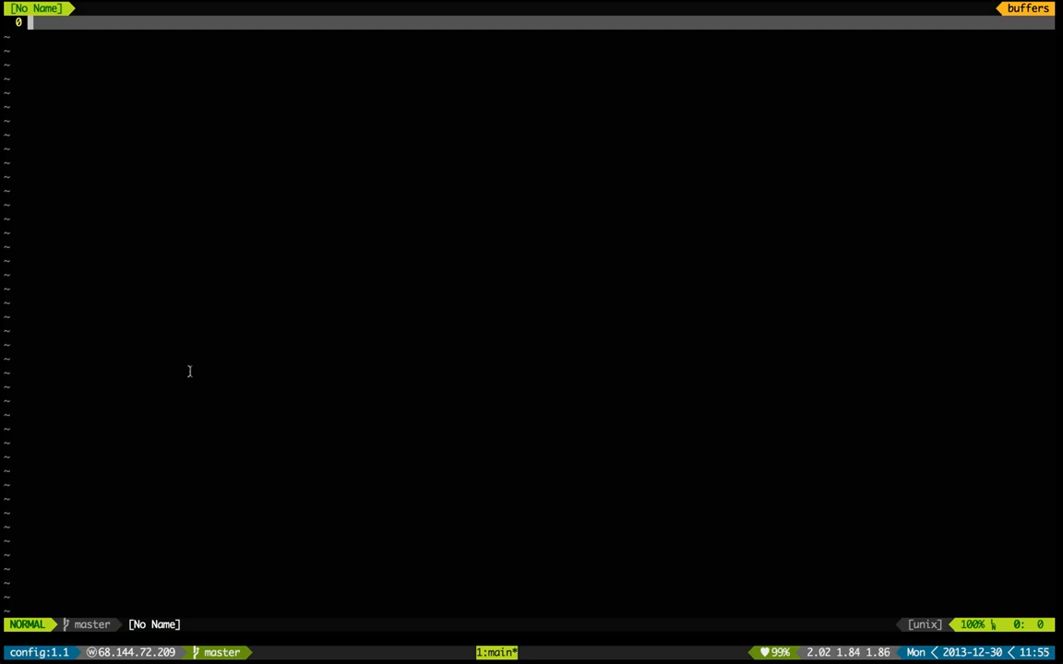
pyautogui.write(':h')
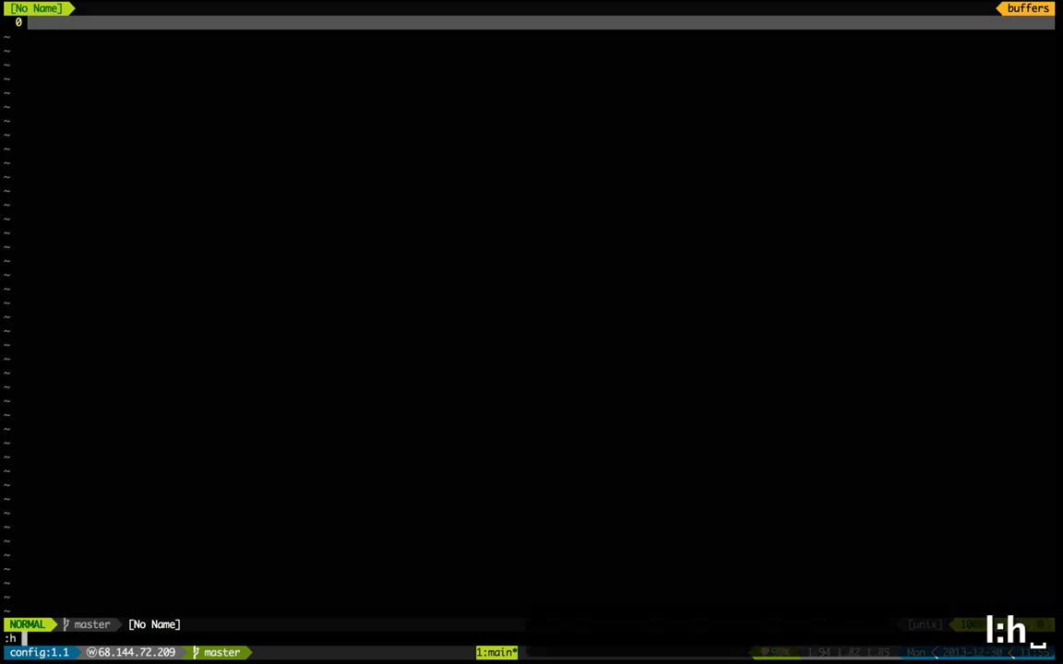
pyautogui.write(' read')
# Glance at the help entry on reading files, then dismiss it and the pending command.
pyautogui.press('Return')
pyautogui.write('j')
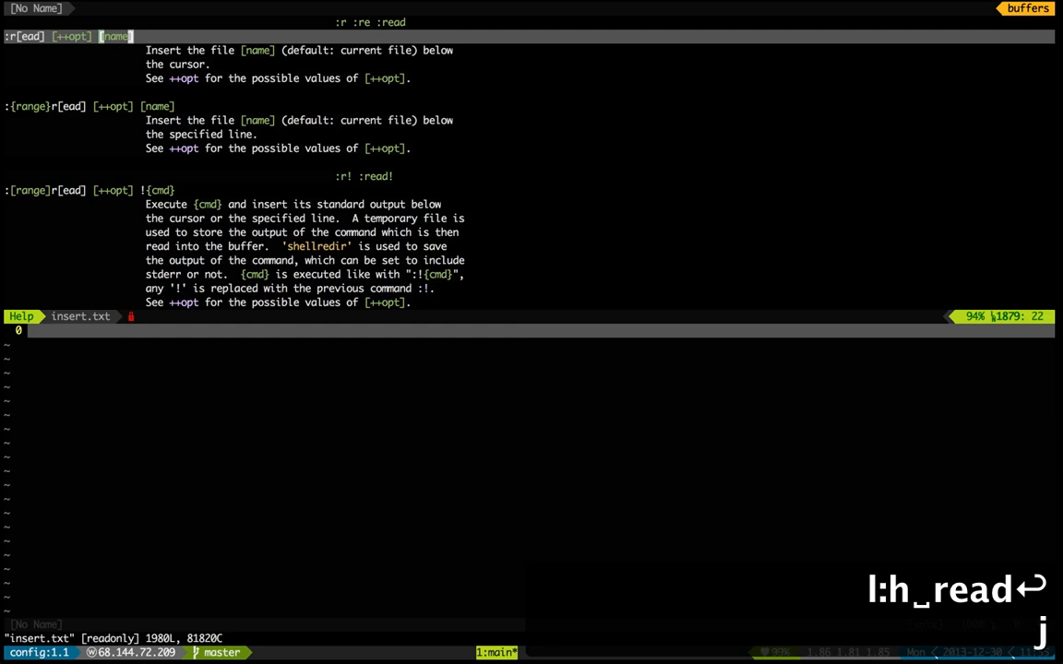
pyautogui.write('kj:q')
pyautogui.press('Return')
pyautogui.write(':')
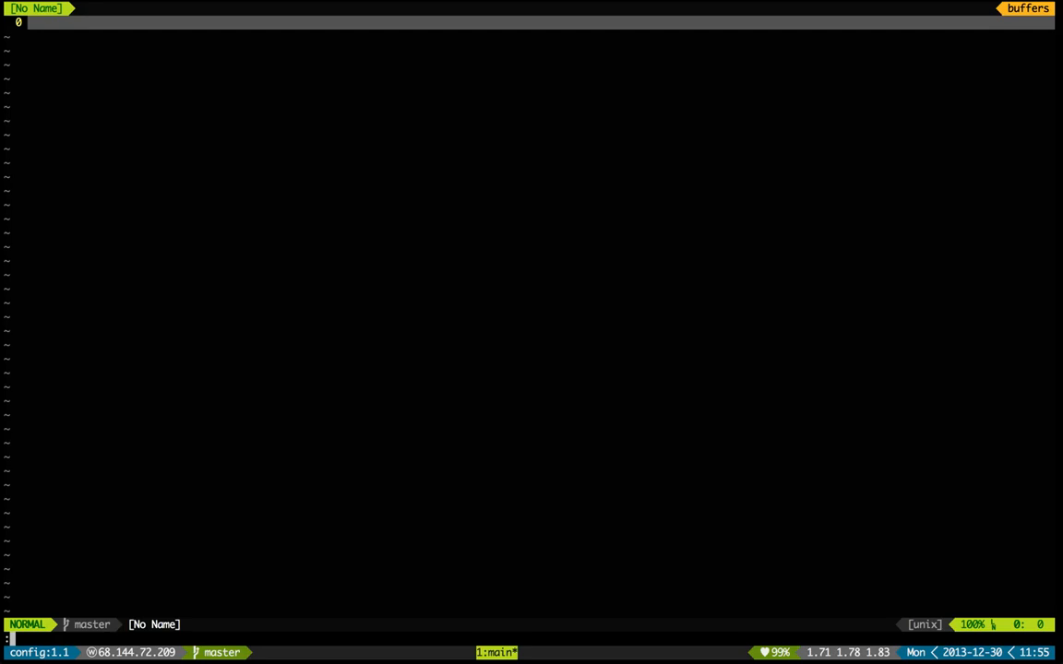
pyautogui.press('Escape')
pyautogui.write('idshfksjdhfks')
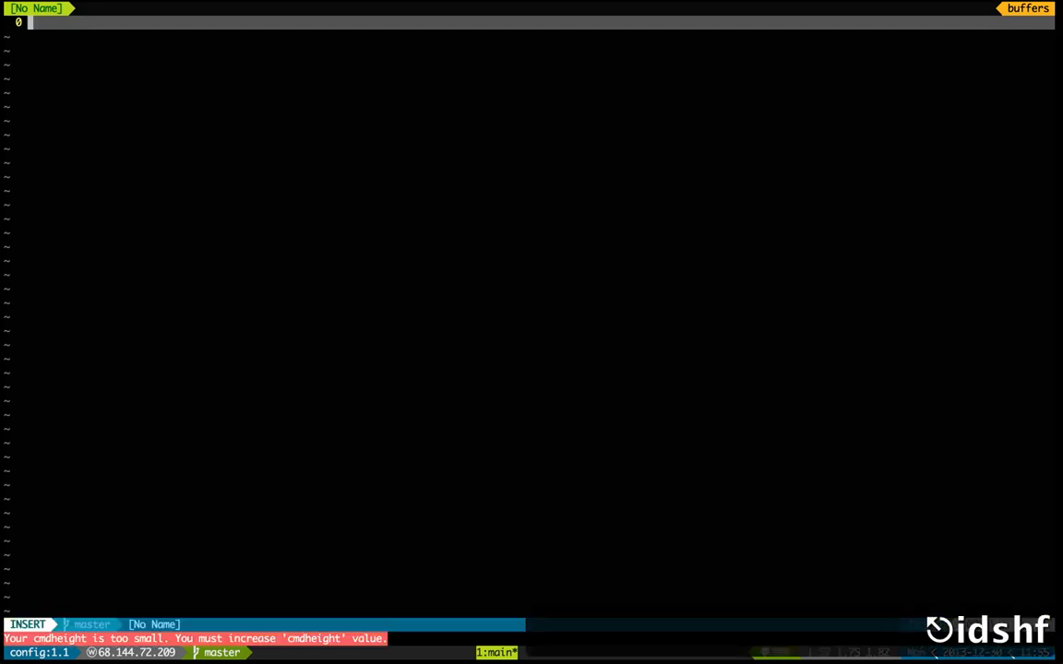
# Leave a line of placeholder text at the top of the buffer with two blank lines under it.
pyautogui.press('Escape')
pyautogui.press('o')
pyautogui.press('Return')
pyautogui.press('Escape')
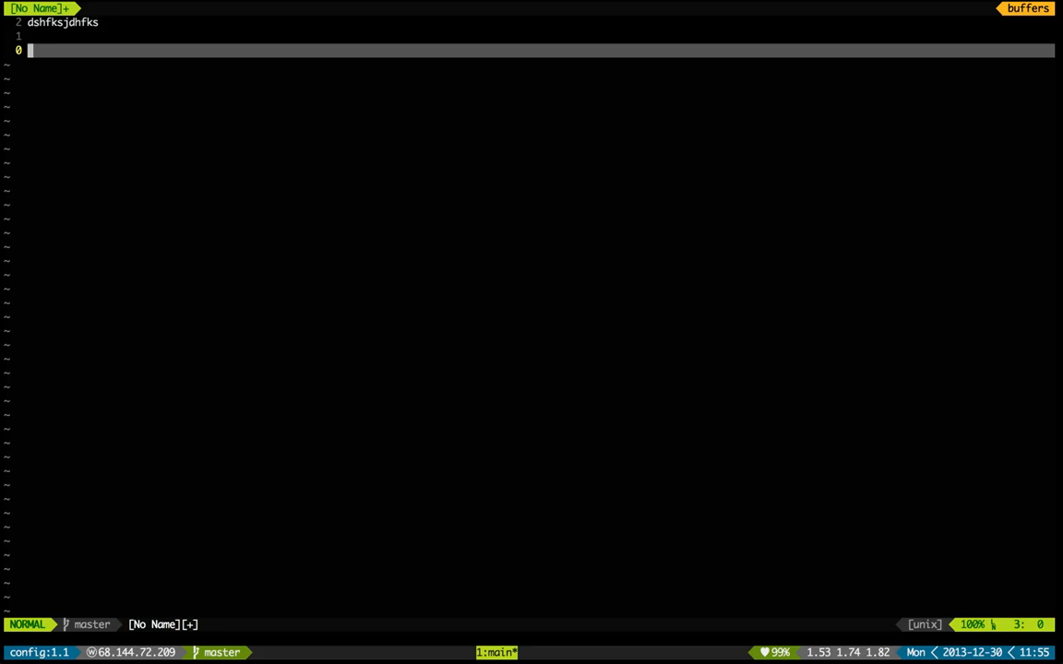
pyautogui.write(':')
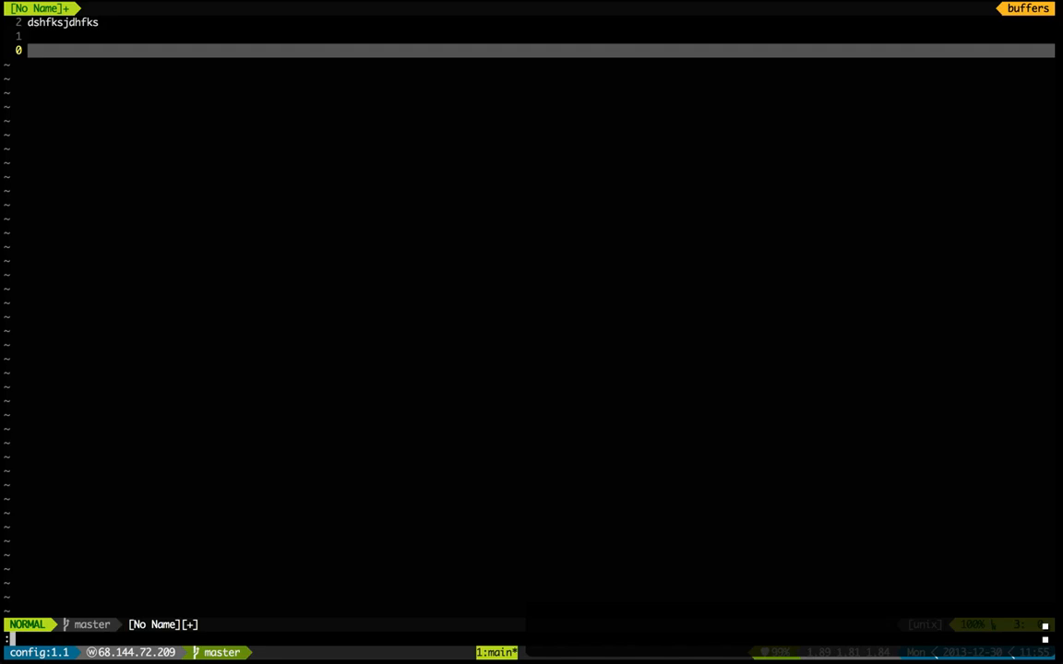
pyautogui.write('r ')
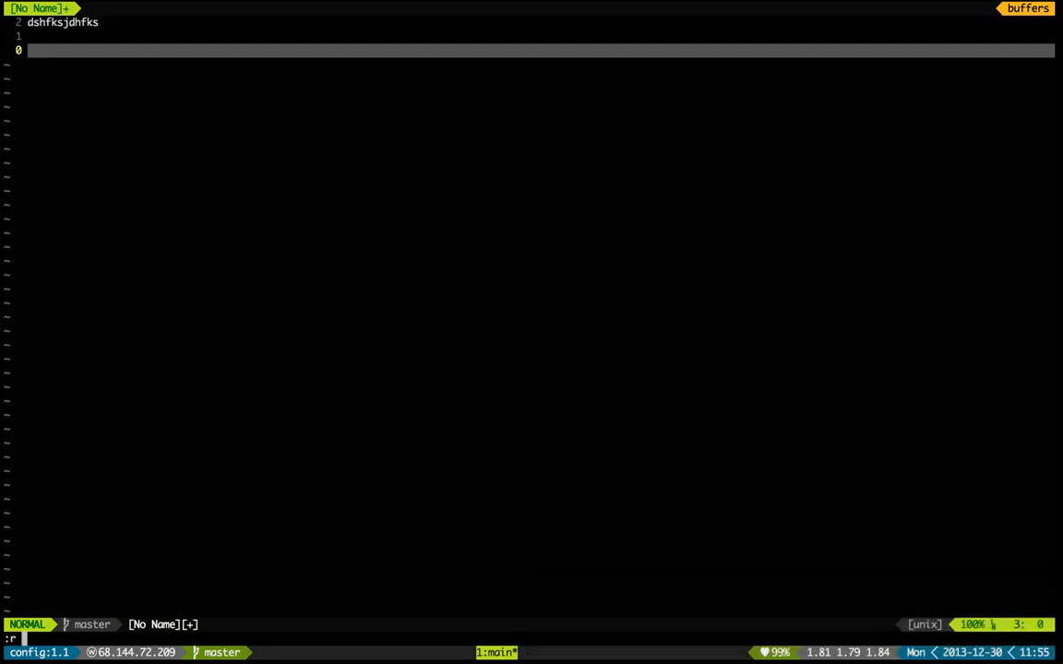
pyautogui.write('t')
pyautogui.press('Tab')
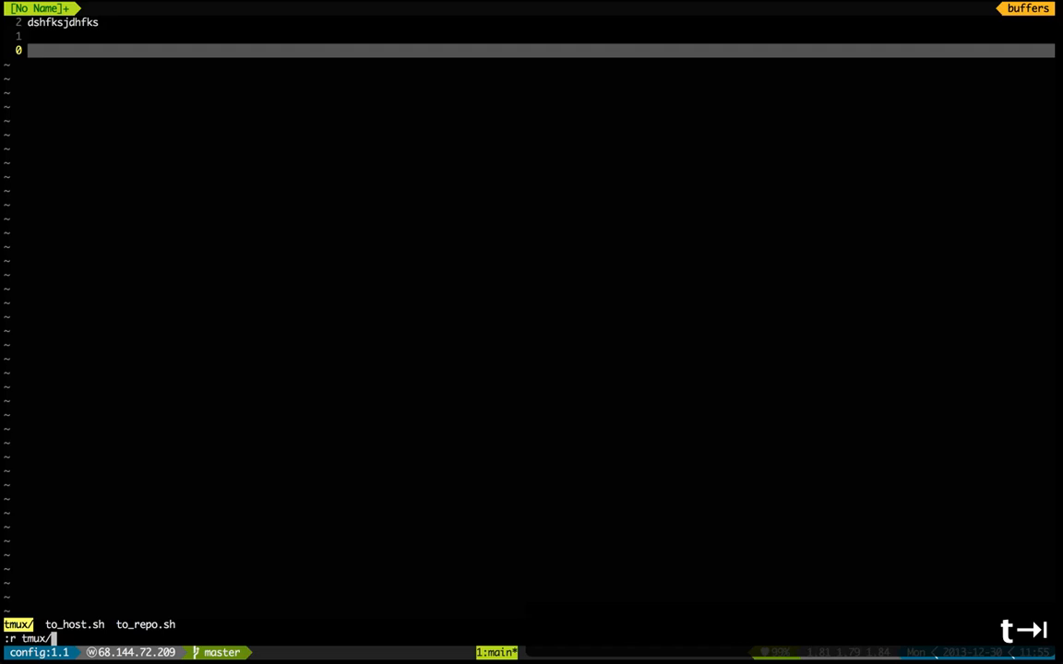
pyautogui.write('d')
pyautogui.press('Tab')
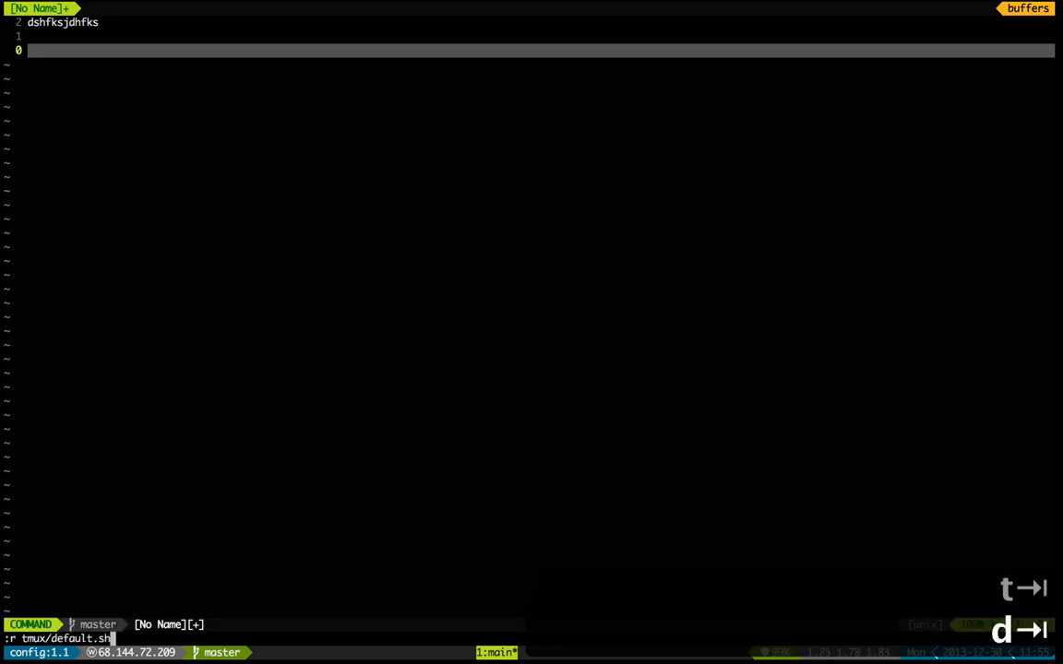
pyautogui.press('Return')
pyautogui.press('k')
pyautogui.press('k')
pyautogui.press('k')
pyautogui.press('j')
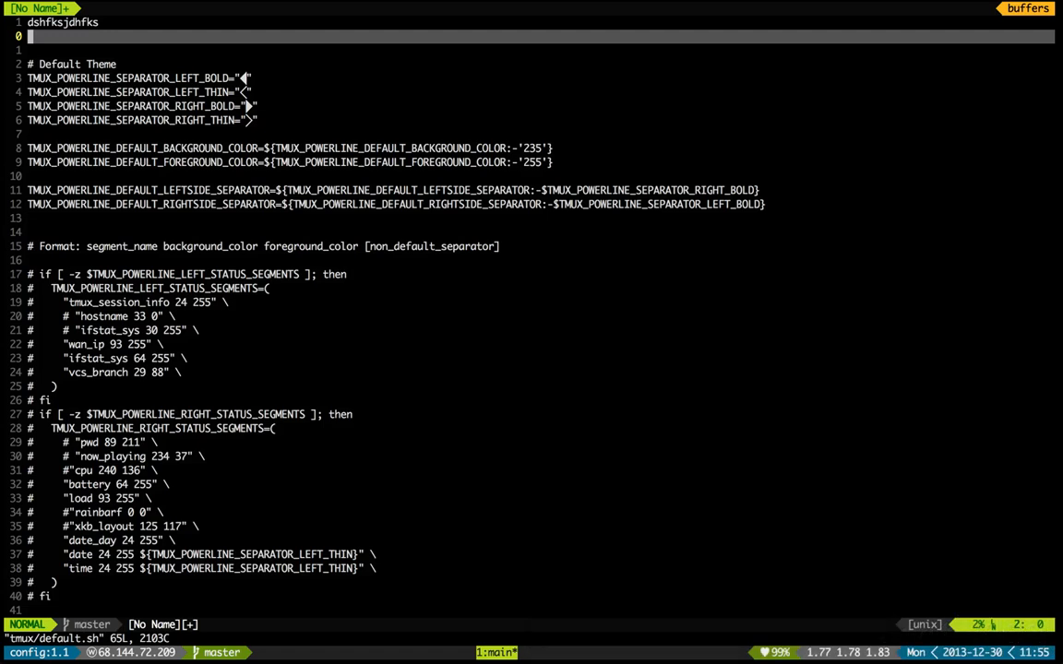
pyautogui.press('u')
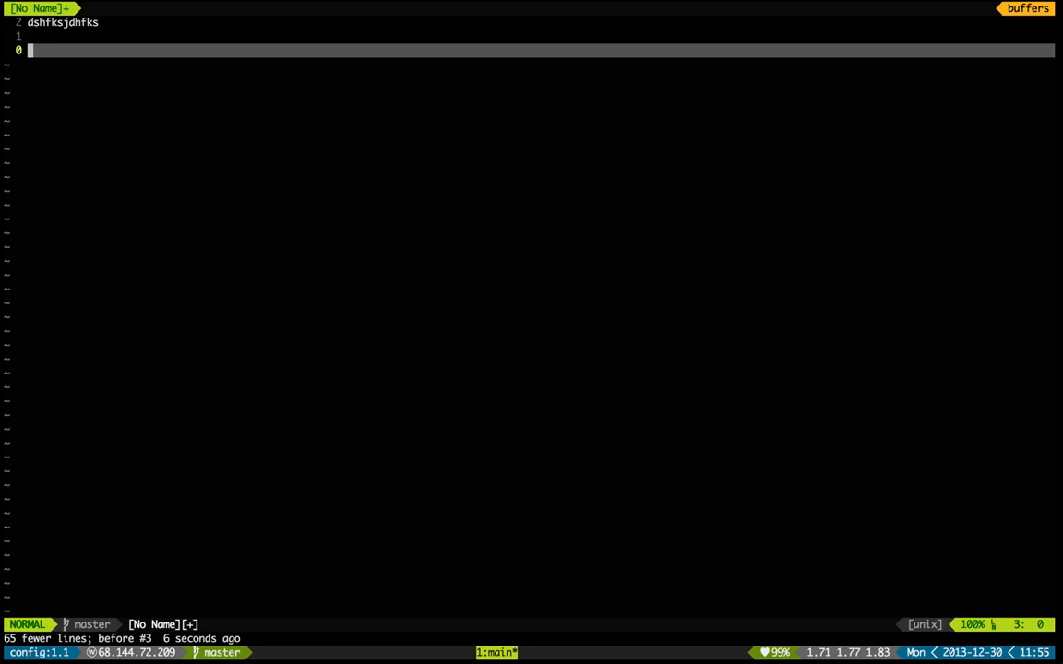
pyautogui.write(':')
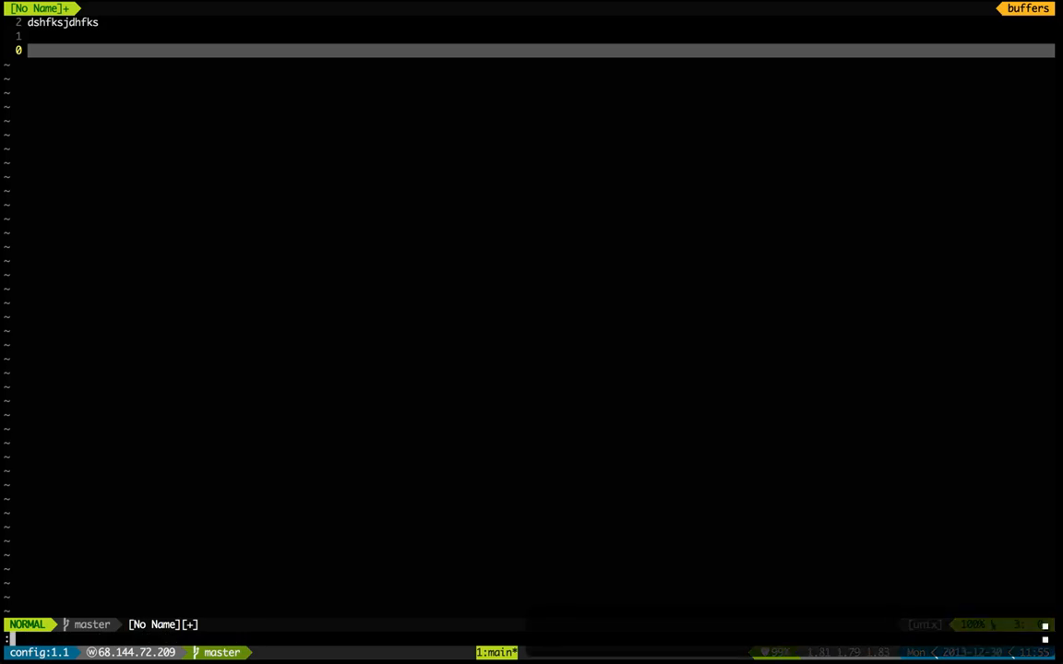
pyautogui.write('!')
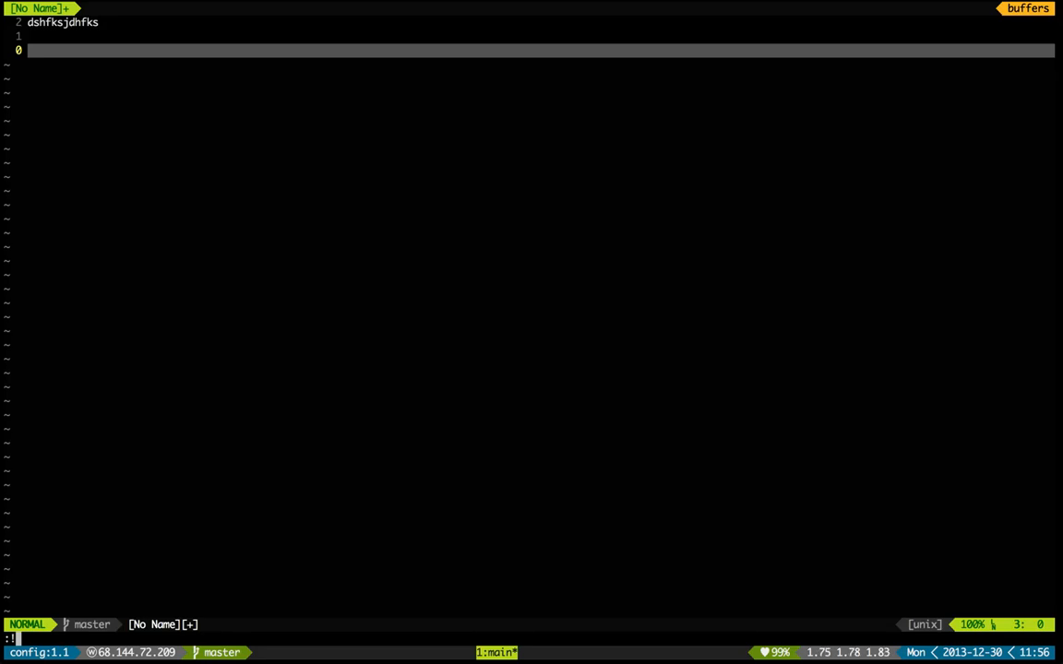
pyautogui.write('git status')
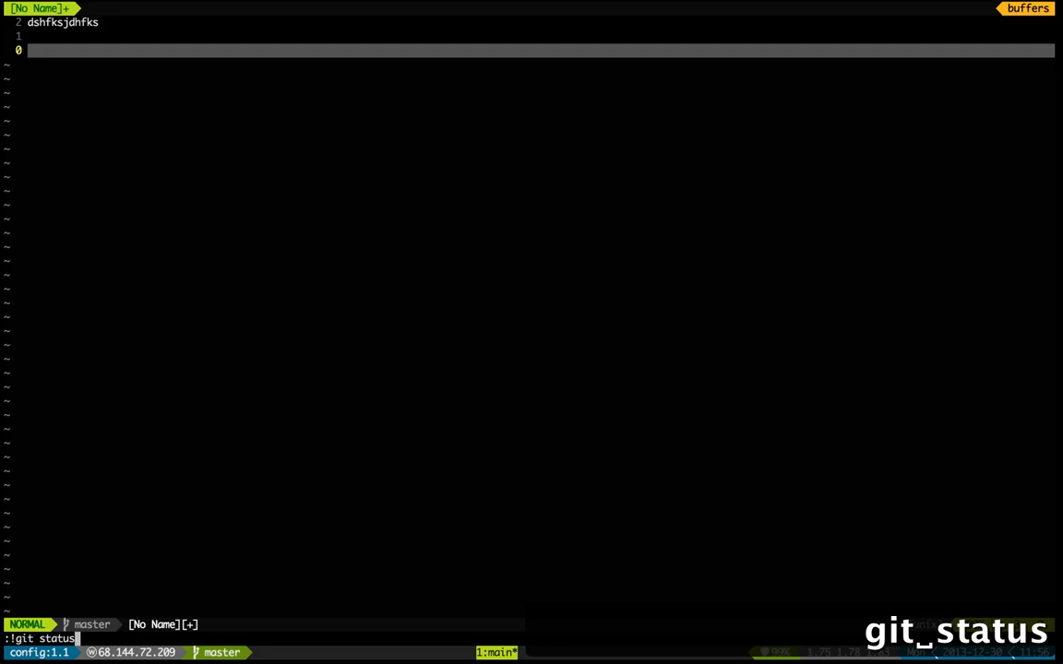
pyautogui.press('Return')
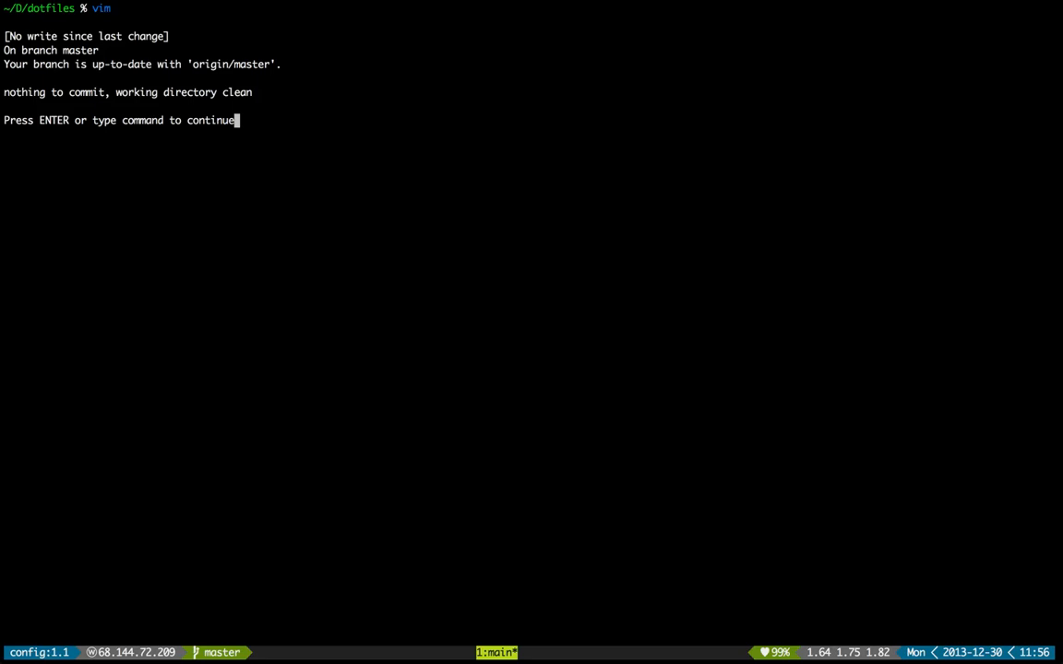
pyautogui.press('Return')
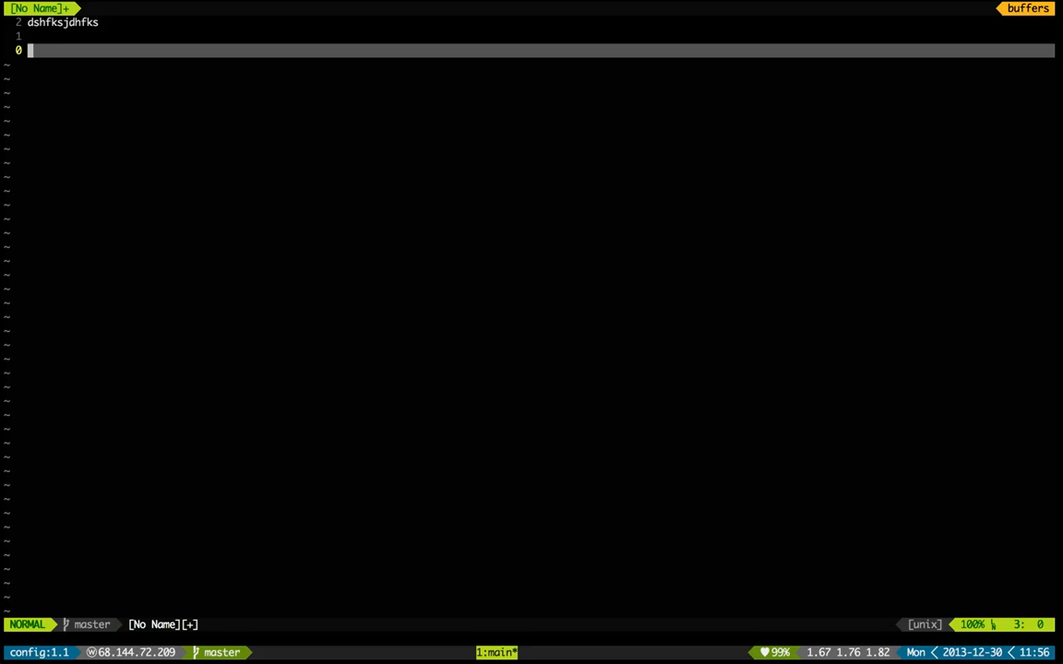
# Read the tree listing of the folder into the buffer with :r !tree.
pyautogui.press(':')
pyautogui.write('r ')
pyautogui.write('!')
pyautogui.write('t')
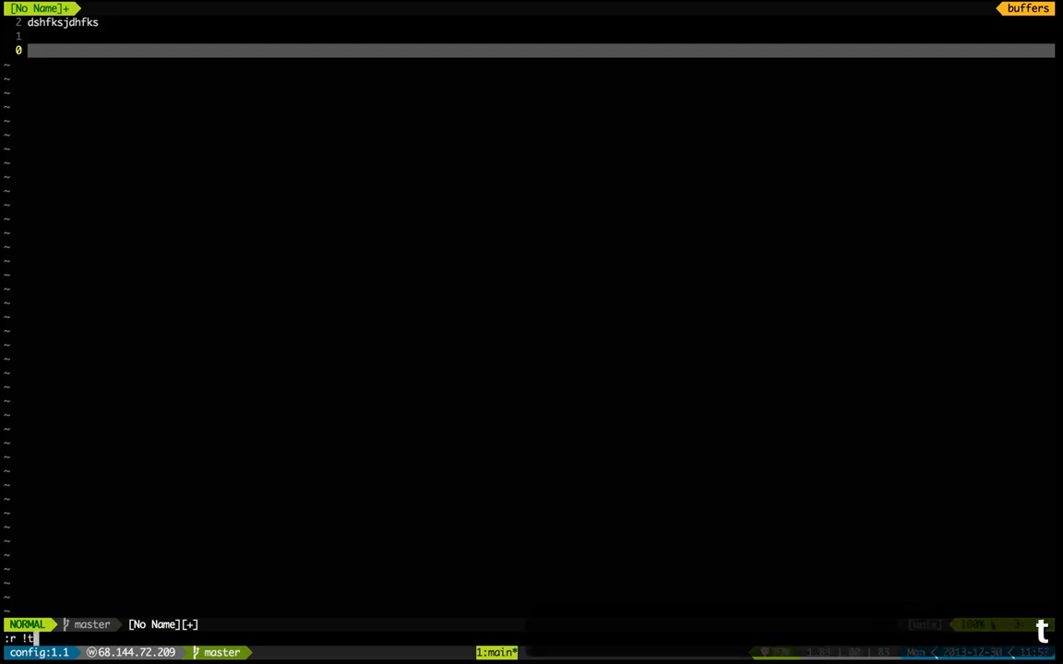
pyautogui.write('ree')
pyautogui.press('Return')
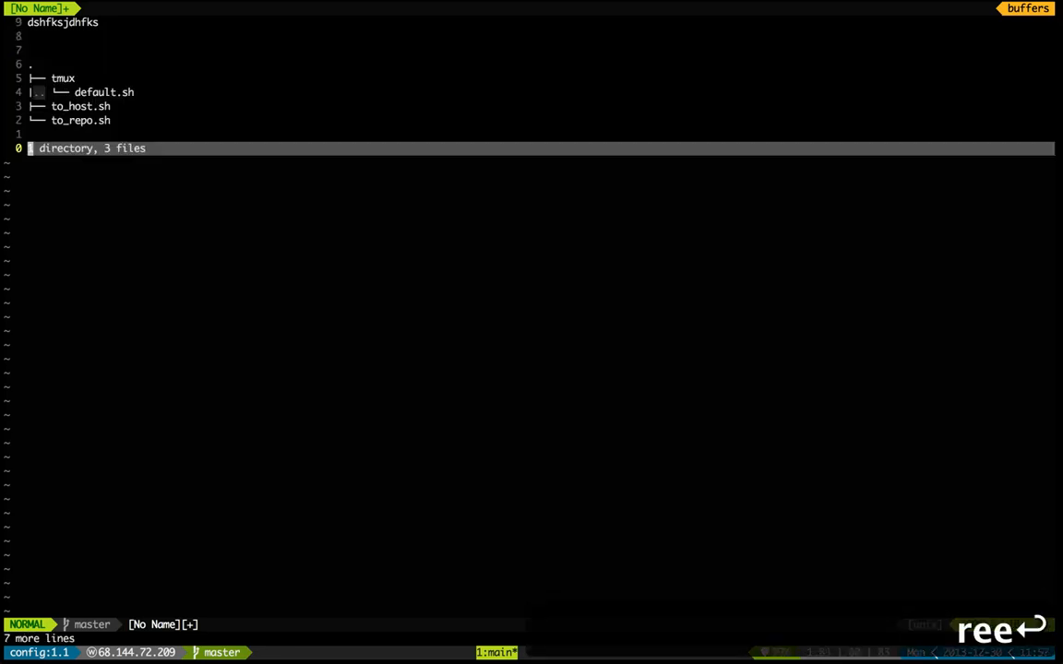
pyautogui.write(':')
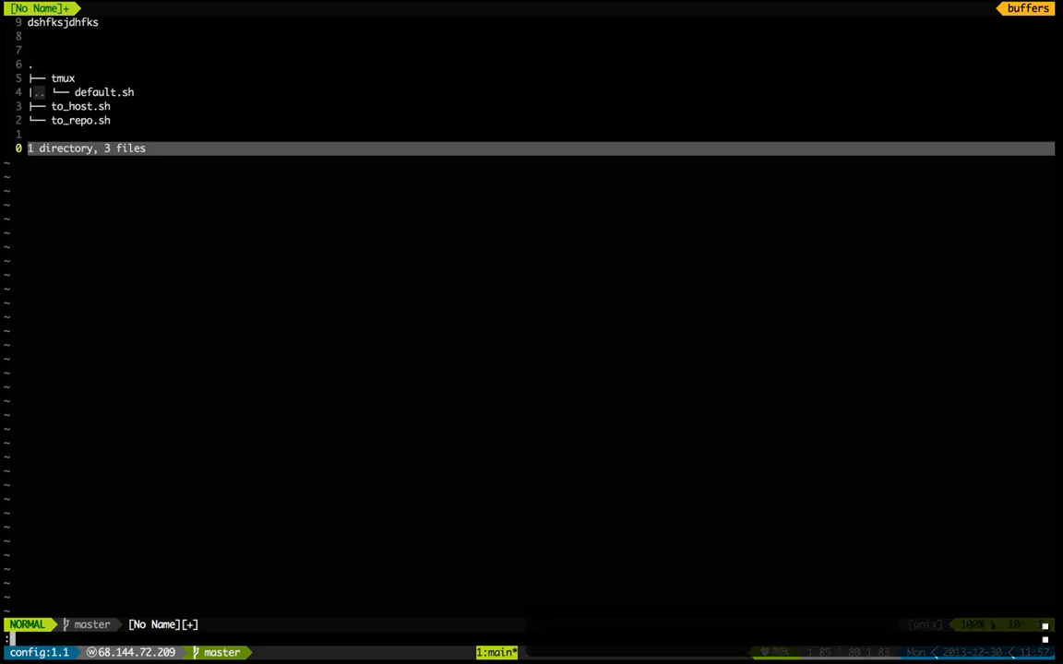
pyautogui.write('!tree')
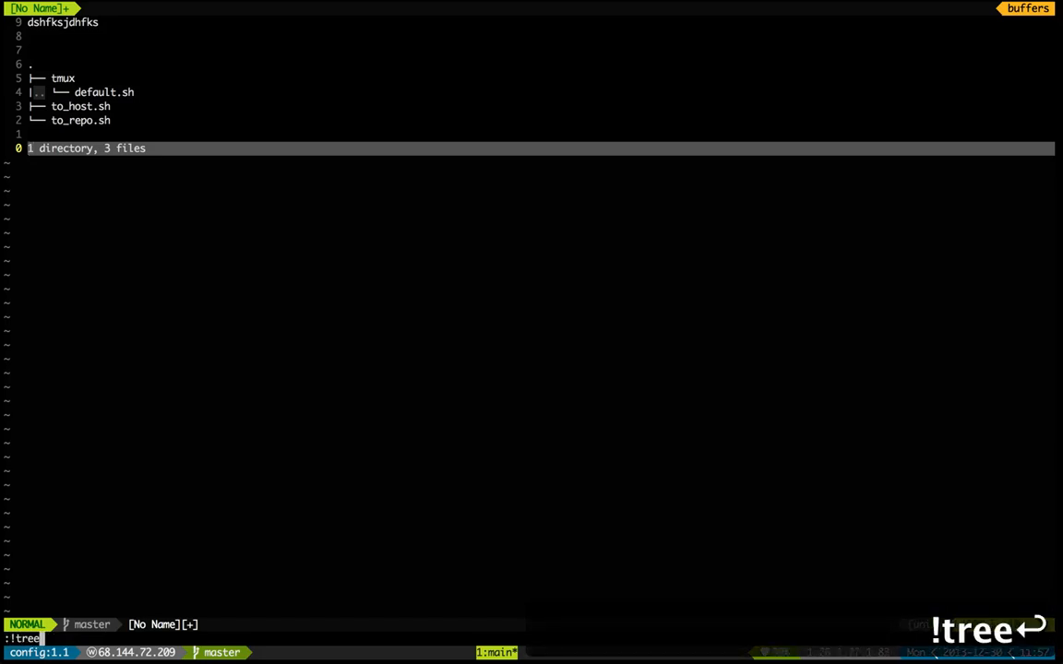
# Preview the same tree output with :!tree without inserting it, then return to the buffer.
pyautogui.press('Return')
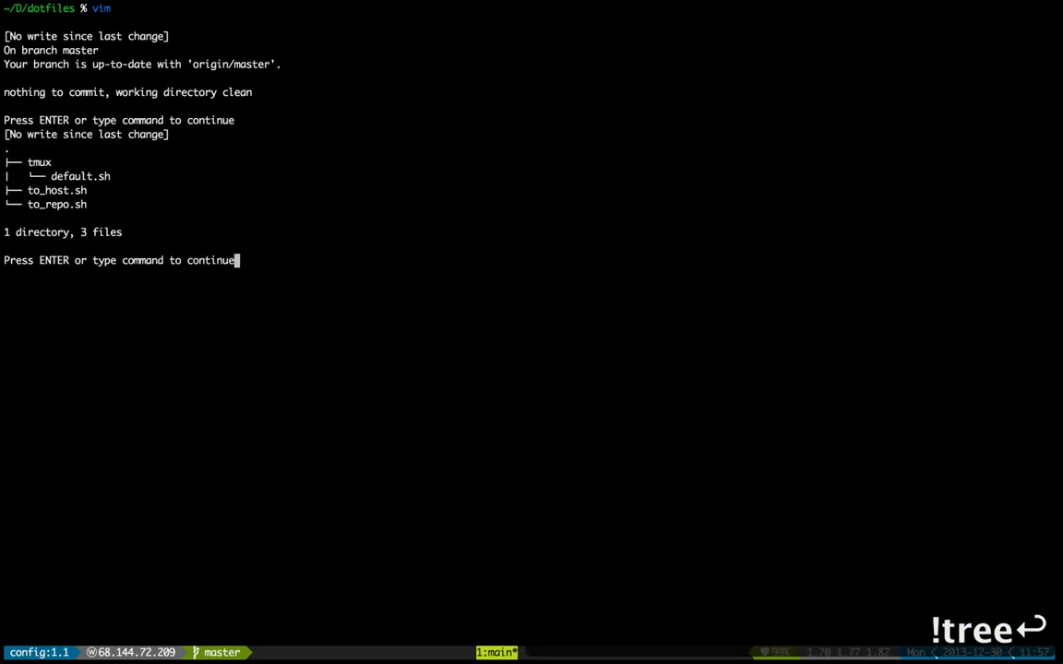
pyautogui.press('Return')
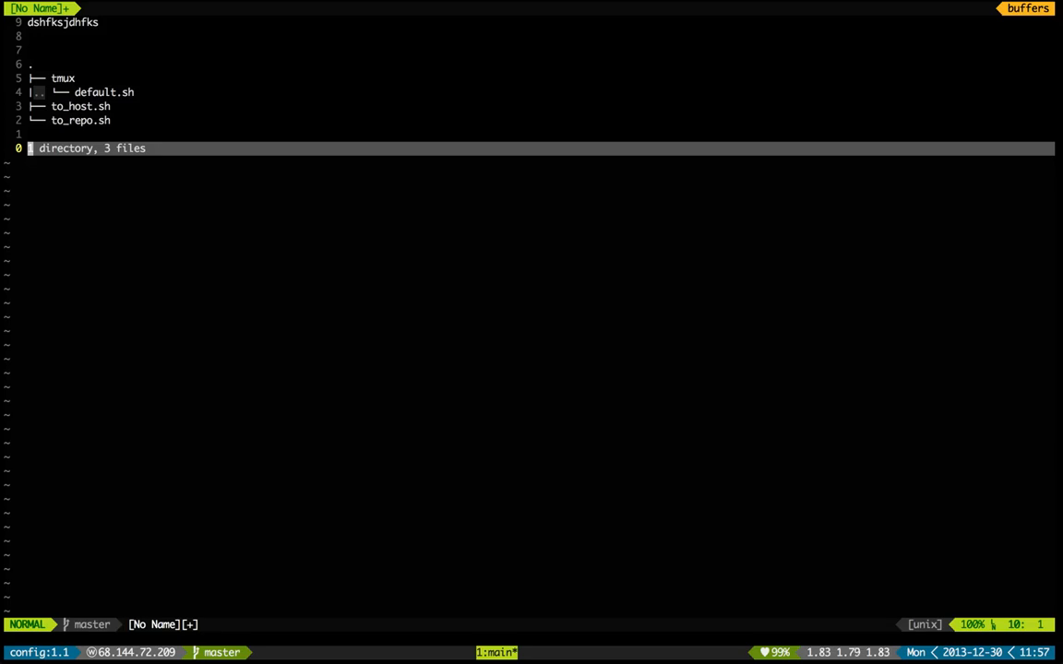
pyautogui.press('k')
pyautogui.press('j')
pyautogui.write(':')
pyautogui.write('32')
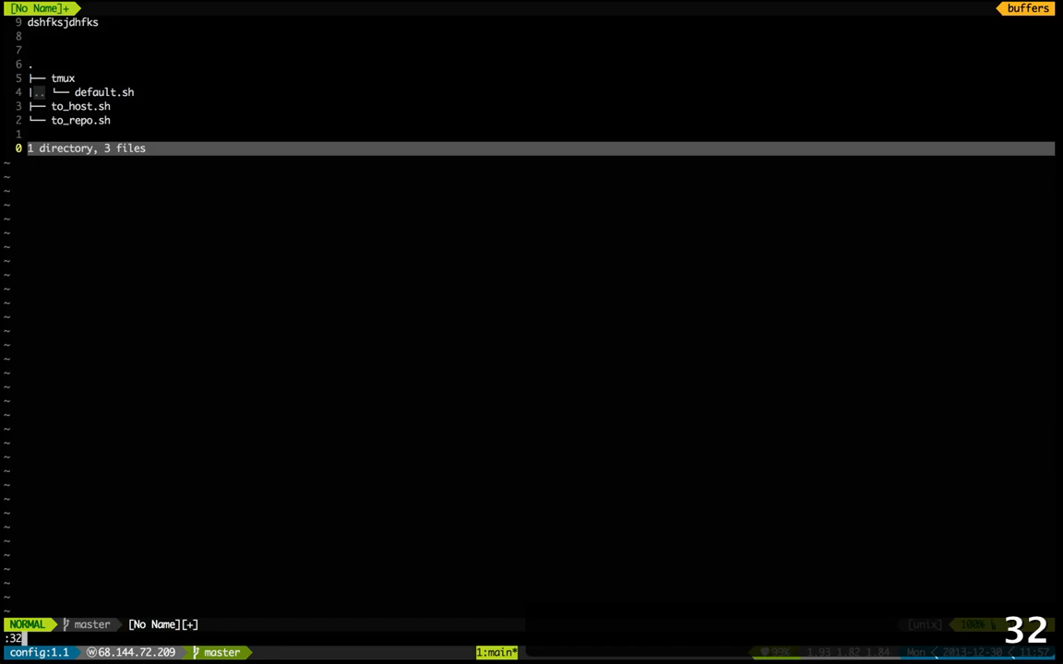
# Insert the uname -rms output (Darwin 13.0.0 x86_64) eight lines above with :.-8r !uname -rms.
pyautogui.press('BackSpace')
pyautogui.press('BackSpace')
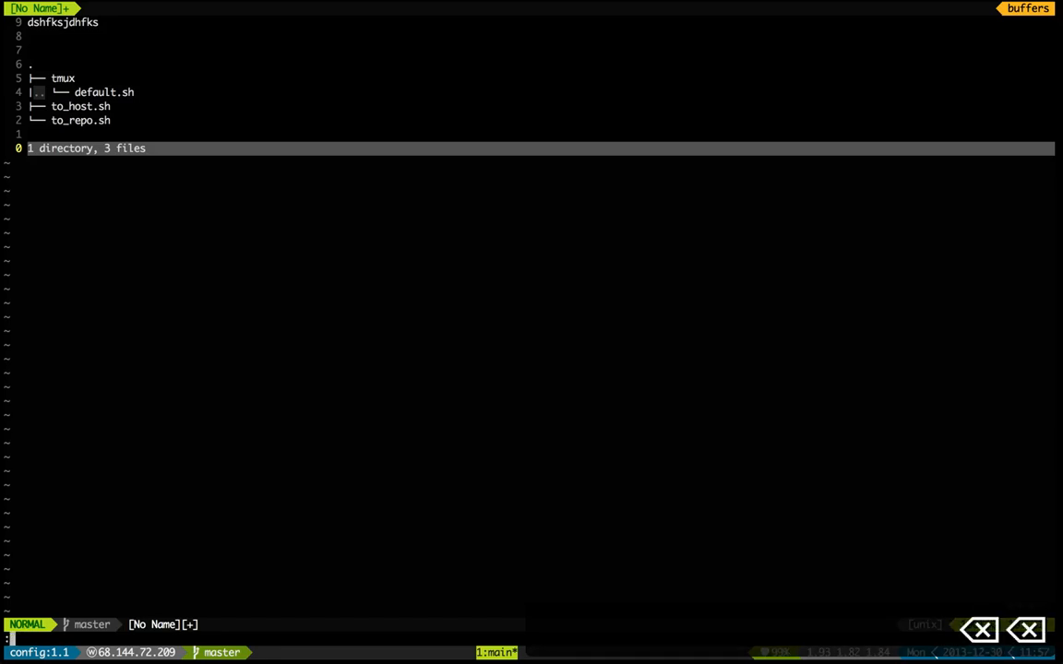
pyautogui.write(':.')
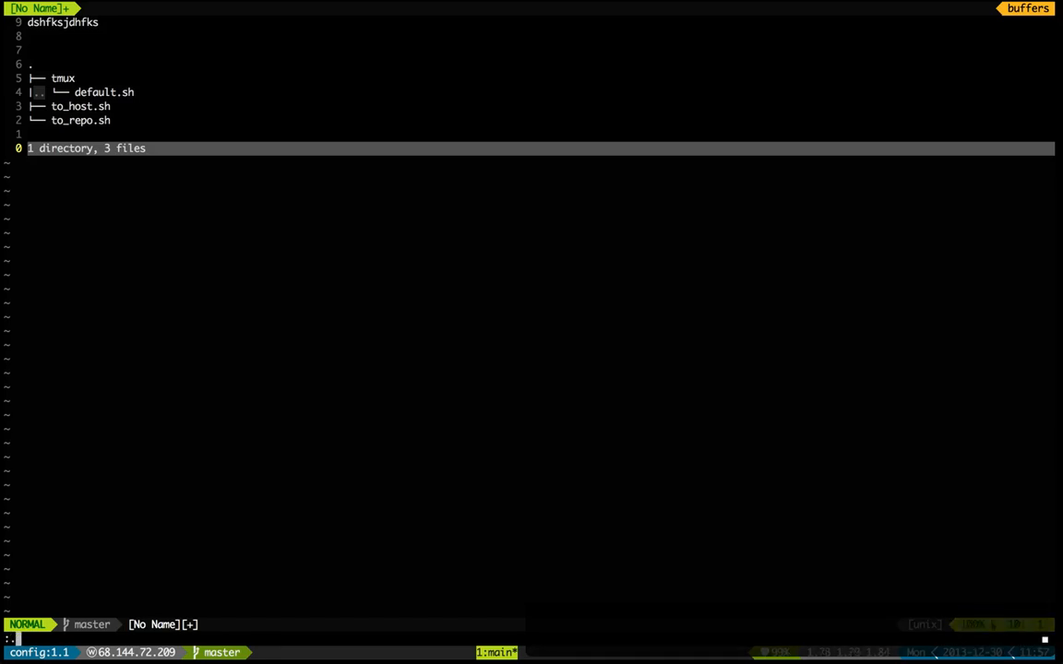
pyautogui.write('-')
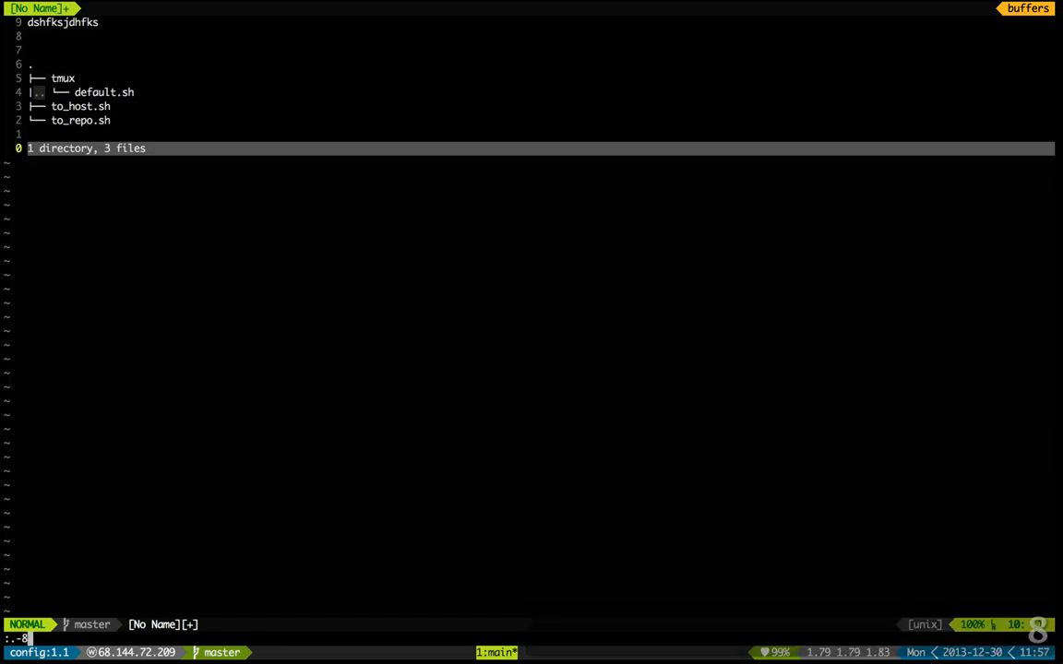
pyautogui.write('8 r')
pyautogui.press('BackSpace')
pyautogui.press('BackSpace')
pyautogui.press('BackSpace')
pyautogui.write('r ')
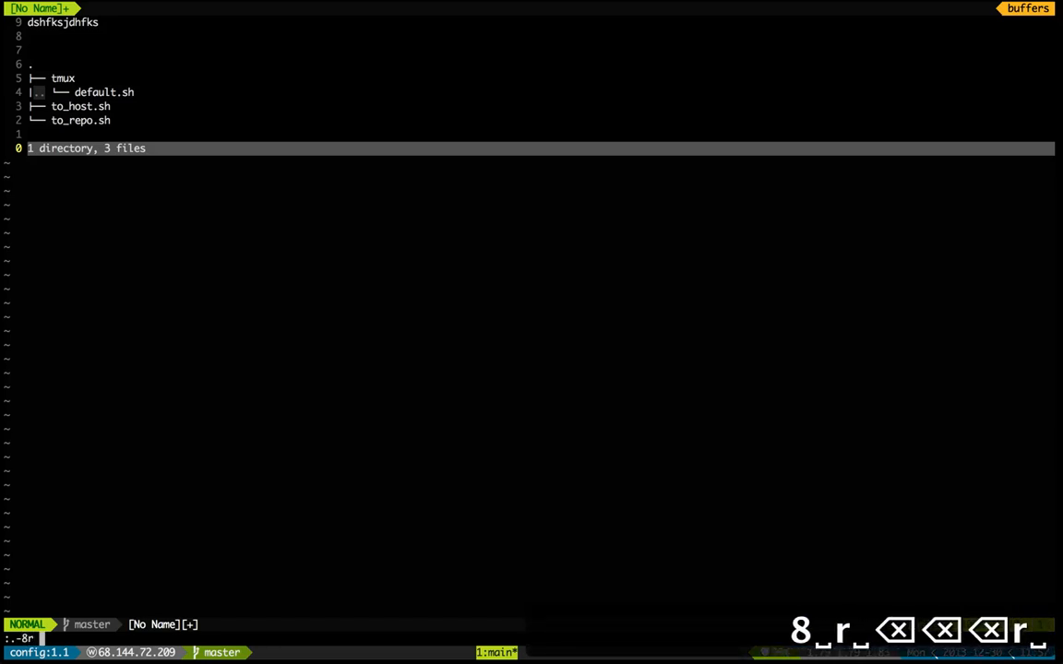
pyautogui.write('!u')
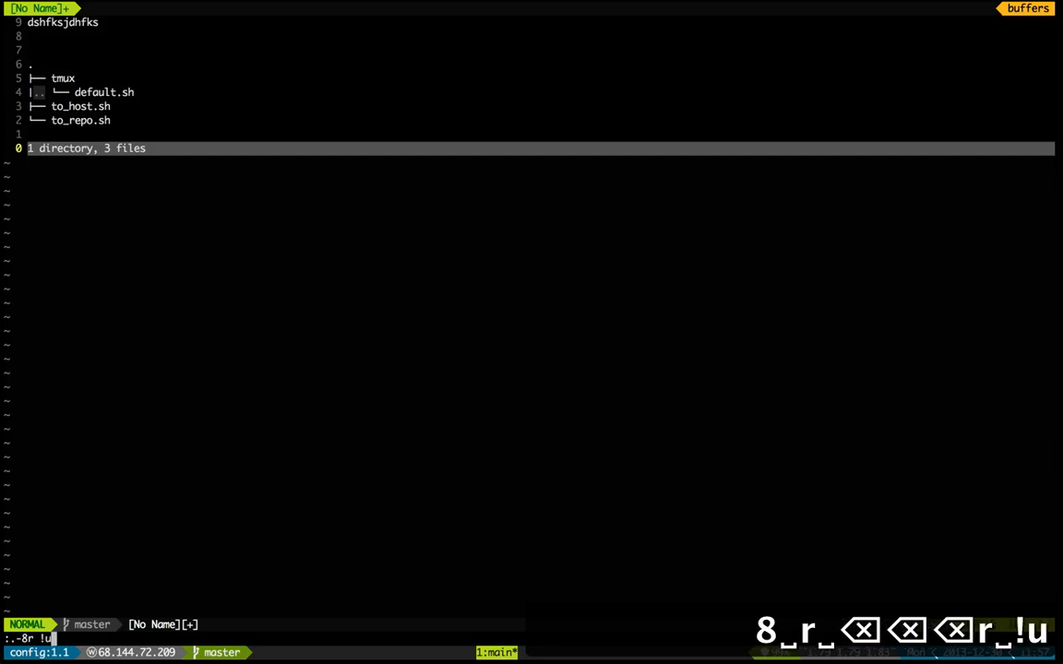
pyautogui.write('name -rms')
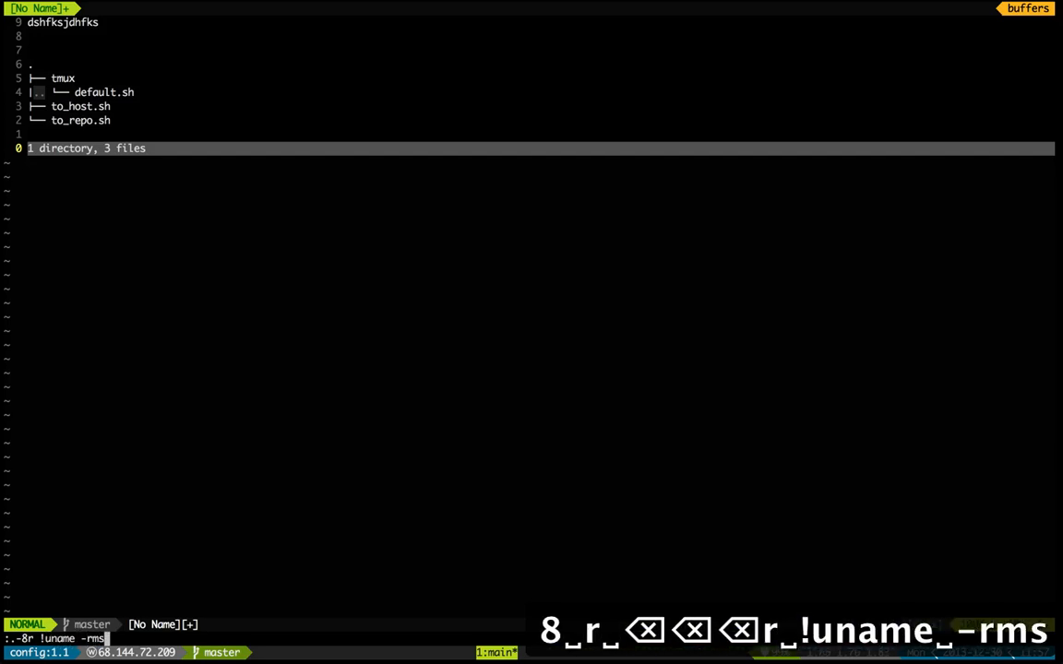
pyautogui.press('Return')
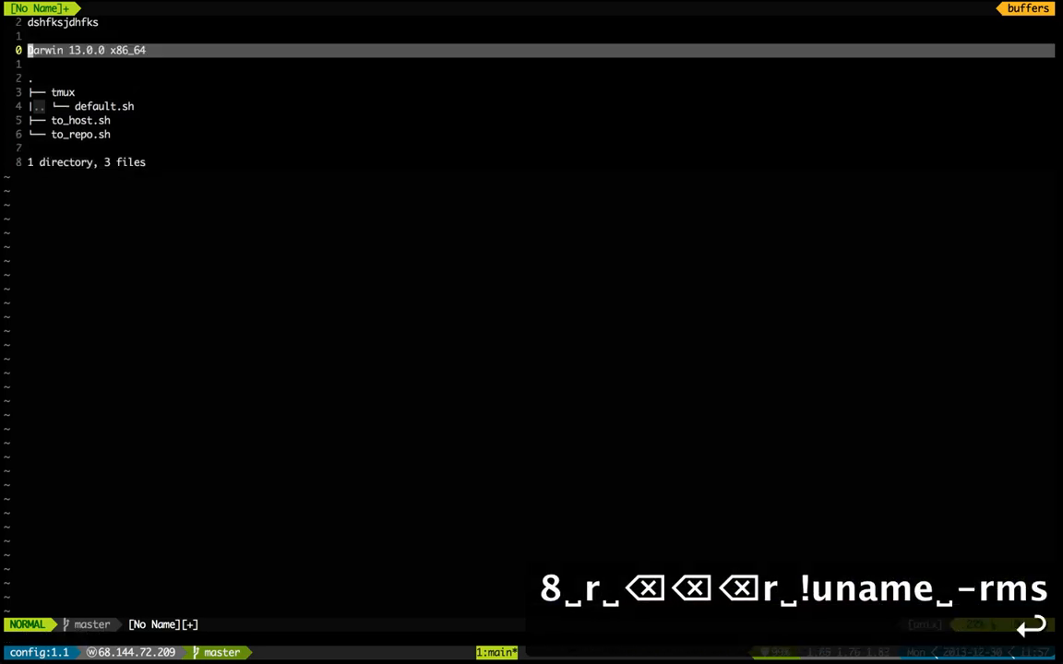
pyautogui.press('k')
pyautogui.press('j')
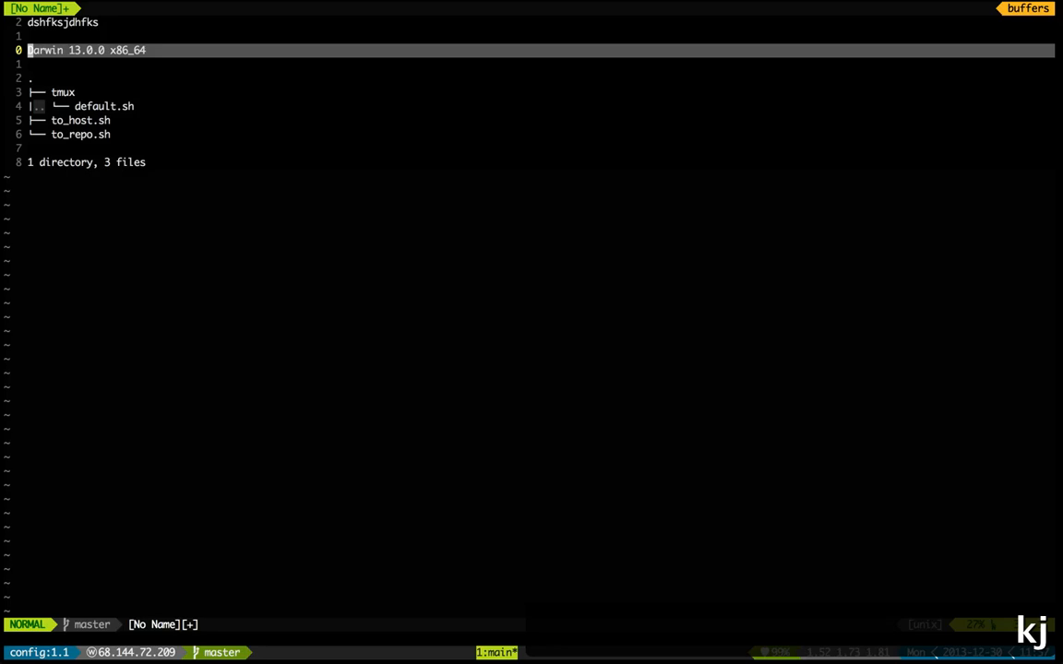